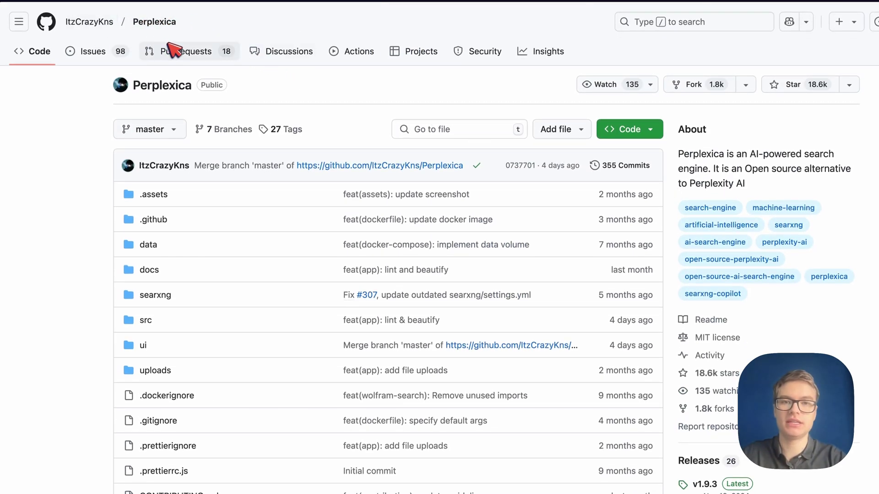
# - Create a new config.toml in the project containing the full sample.config.toml contents
pyautogui.press('super+Tab')
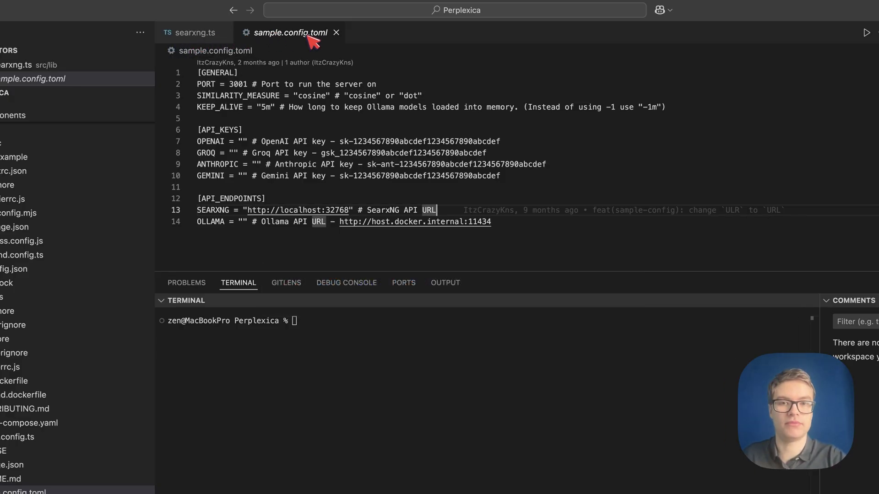
pyautogui.click(359, 131)
pyautogui.press('super+a')
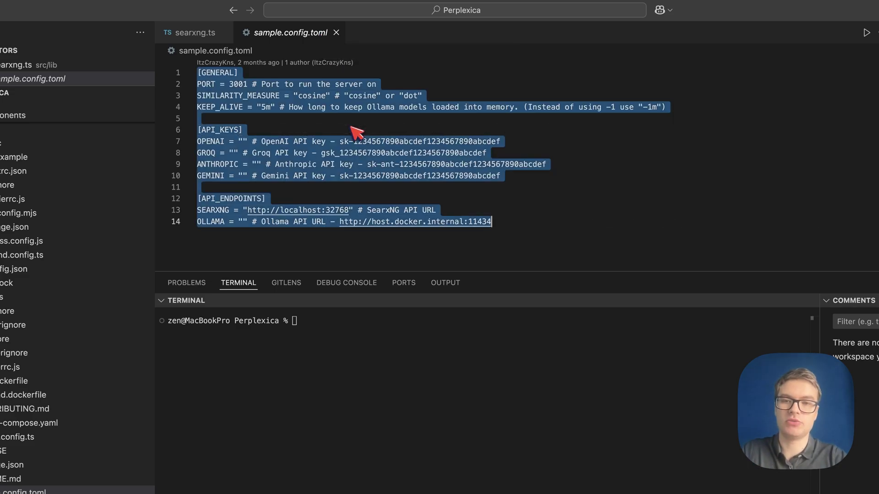
pyautogui.rightClick(147, 481)
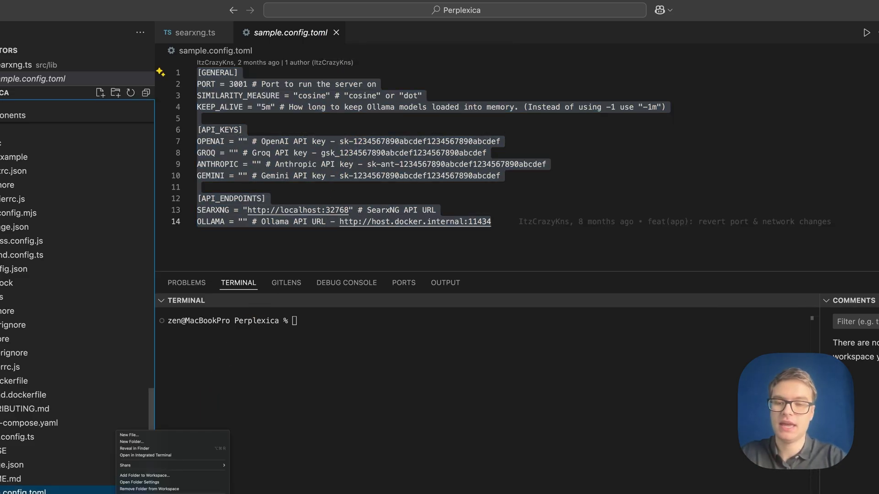
pyautogui.click(147, 439)
pyautogui.write('config.toml')
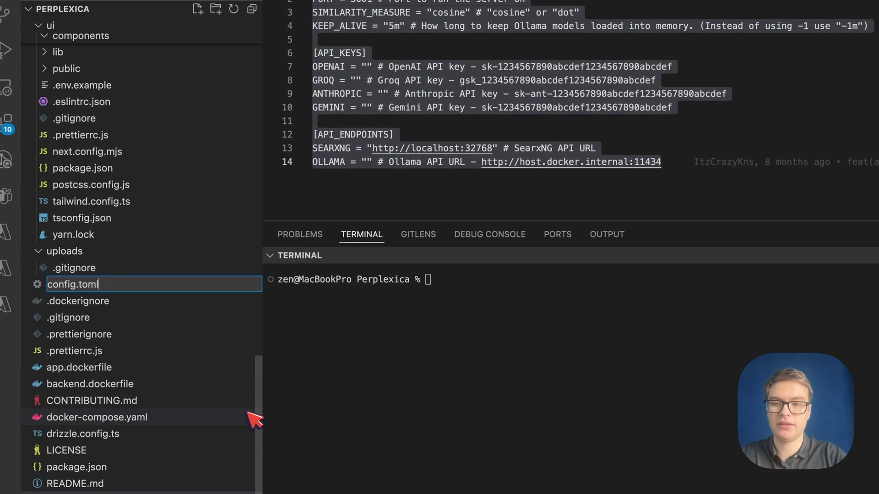
pyautogui.press('Return')
pyautogui.press('super+v')
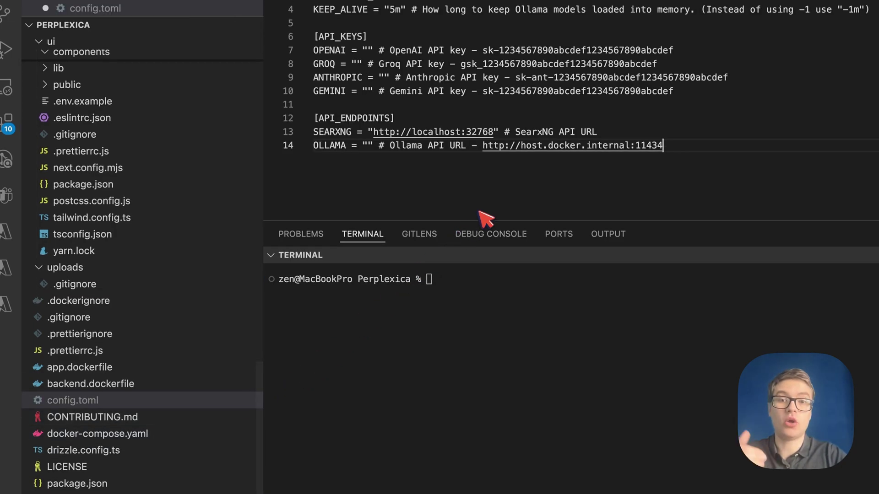
pyautogui.moveTo(483, 145); pyautogui.dragTo(667, 148)
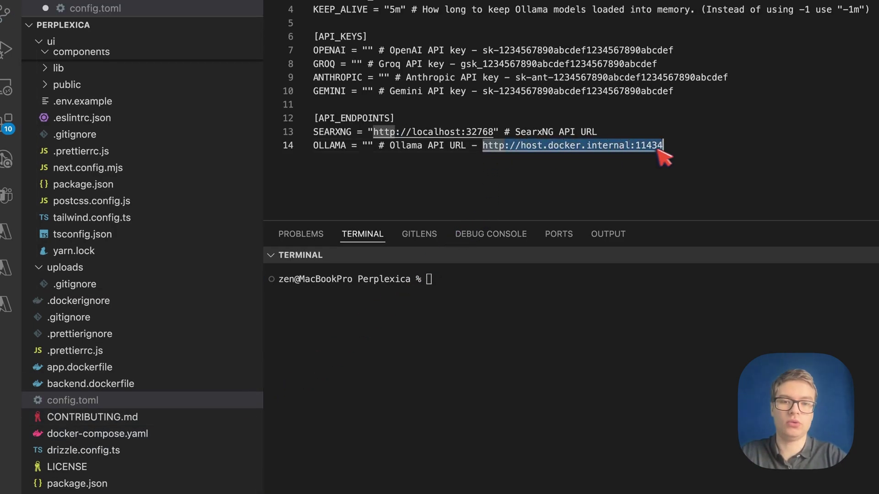
pyautogui.press('super+c')
pyautogui.click(367, 146)
pyautogui.press('super+v')
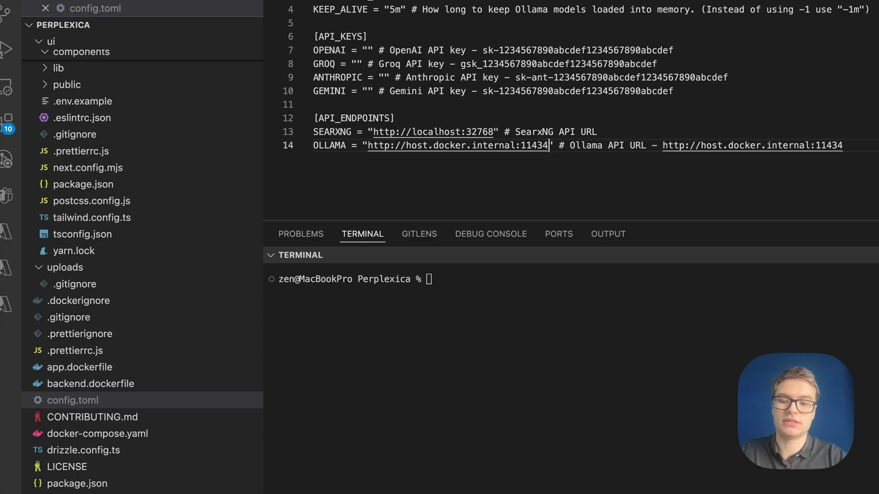
pyautogui.press('super+Tab')
pyautogui.press('super+Tab')
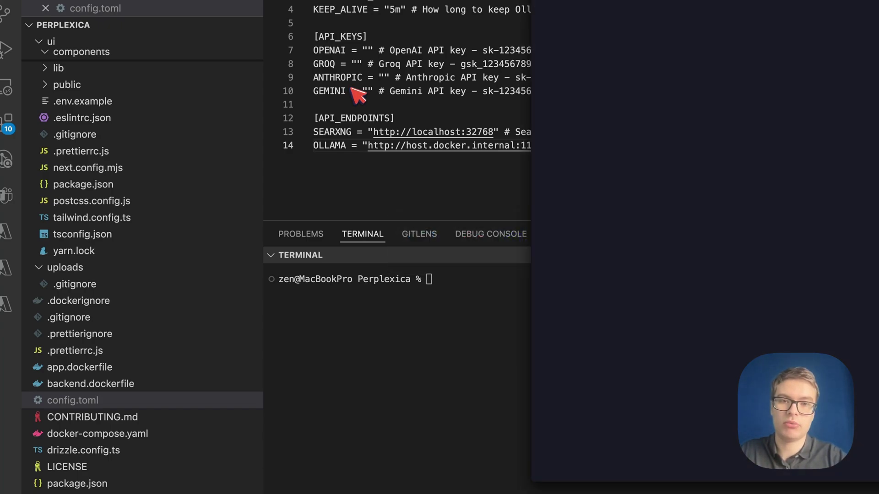
# - List the installed Ollama models with 'ollama list', picking out llama3.2 and phi4
pyautogui.write('ollama')
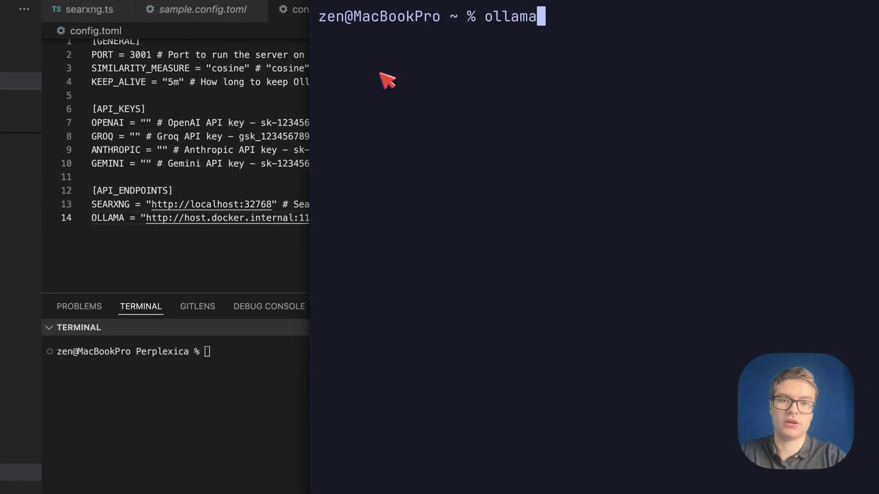
pyautogui.write(' list')
pyautogui.press('Return')
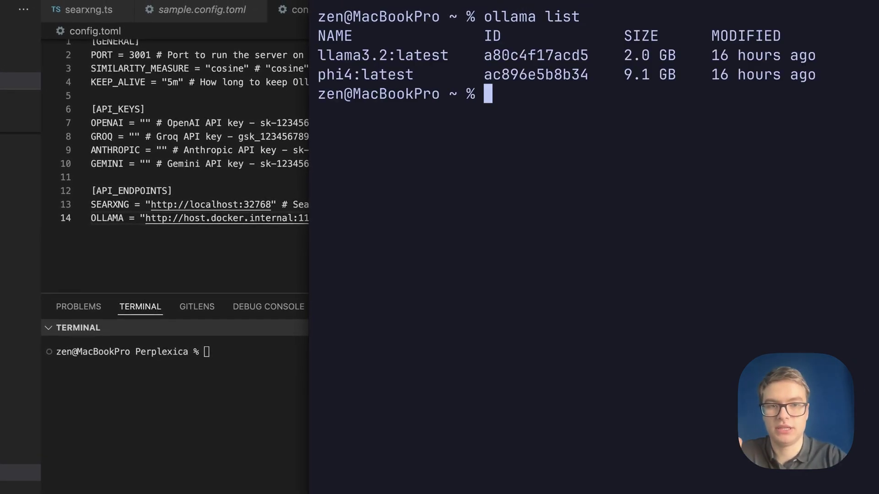
pyautogui.moveTo(369, 50); pyautogui.dragTo(320, 55)
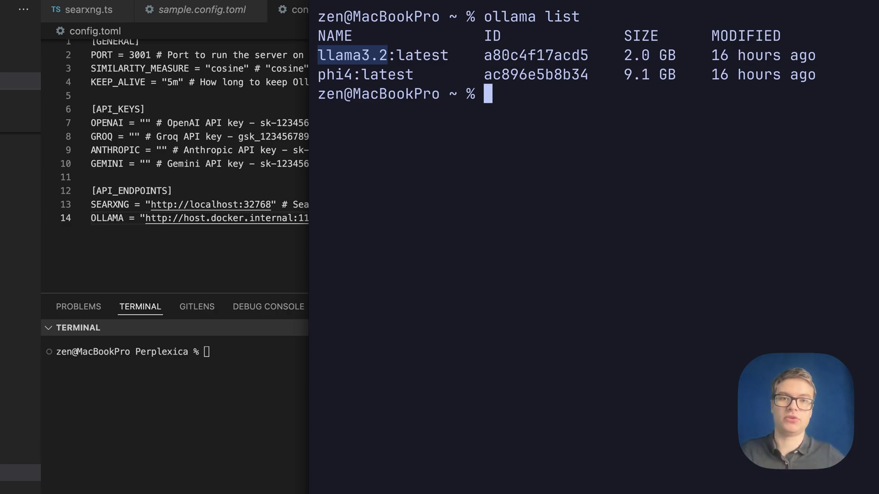
pyautogui.click(564, 91)
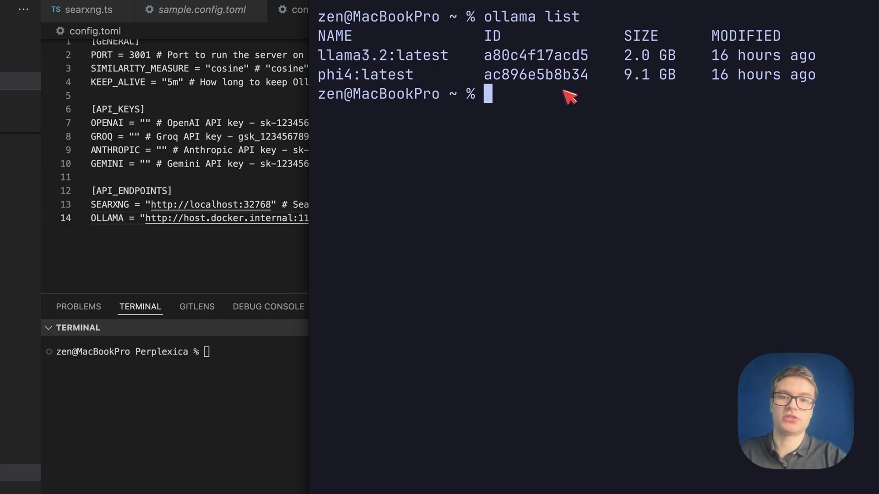
pyautogui.doubleClick(348, 76)
pyautogui.click(402, 80)
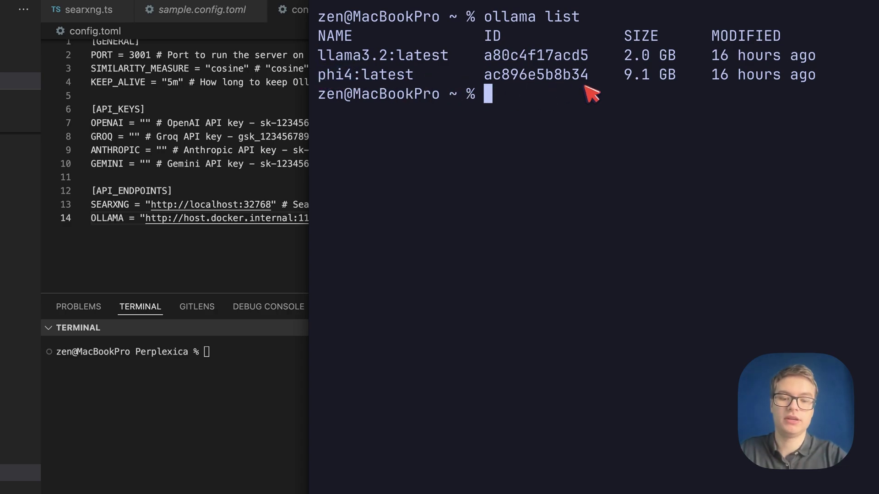
# - Start a phi4 chat with 'ollama run phi4' and send it 'hello!'
pyautogui.write('ollama run phi4')
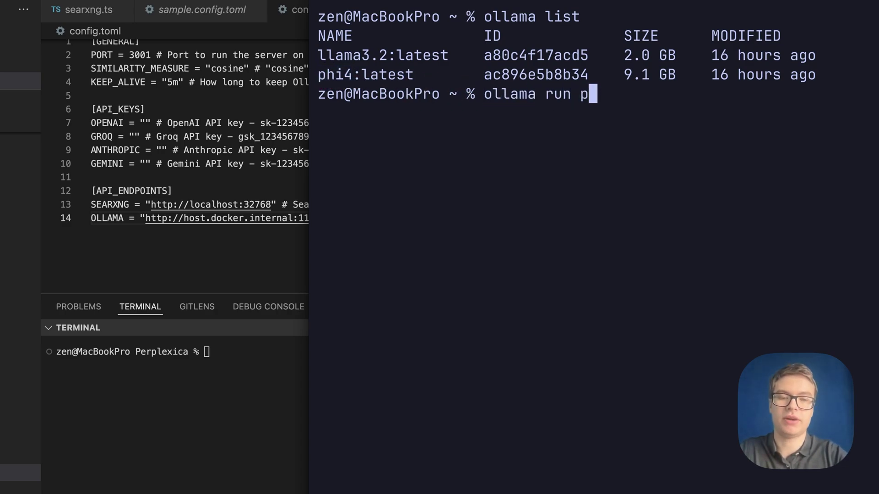
pyautogui.press('Return')
pyautogui.write('hello!')
pyautogui.press('Return')
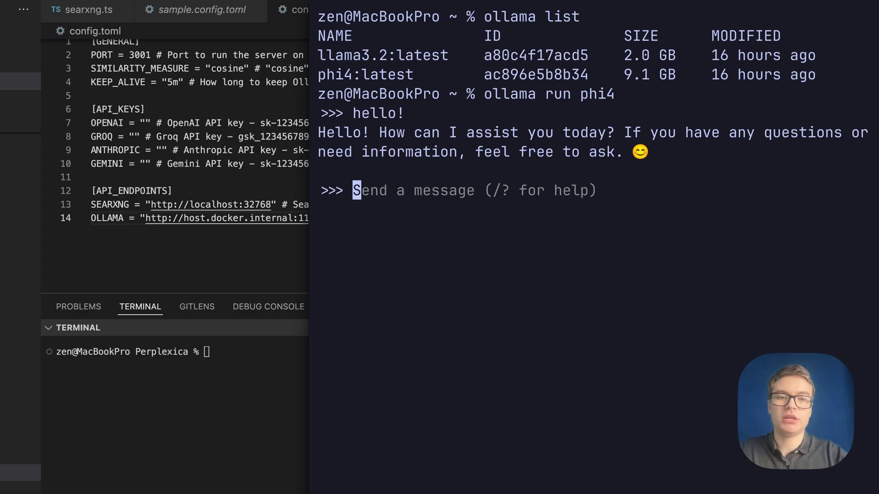
# - Run 'docker compose up -d' in VS Code's terminal and check the searxng and backend containers started
pyautogui.click(279, 163)
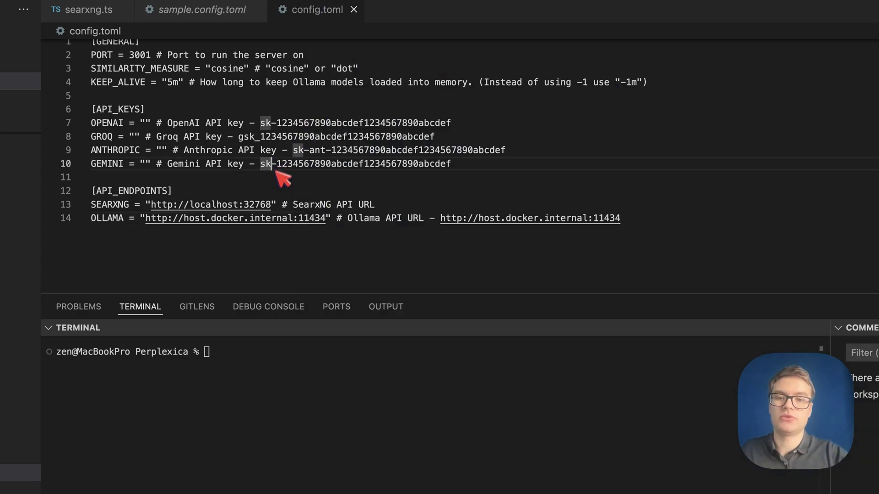
pyautogui.write('docker compo')
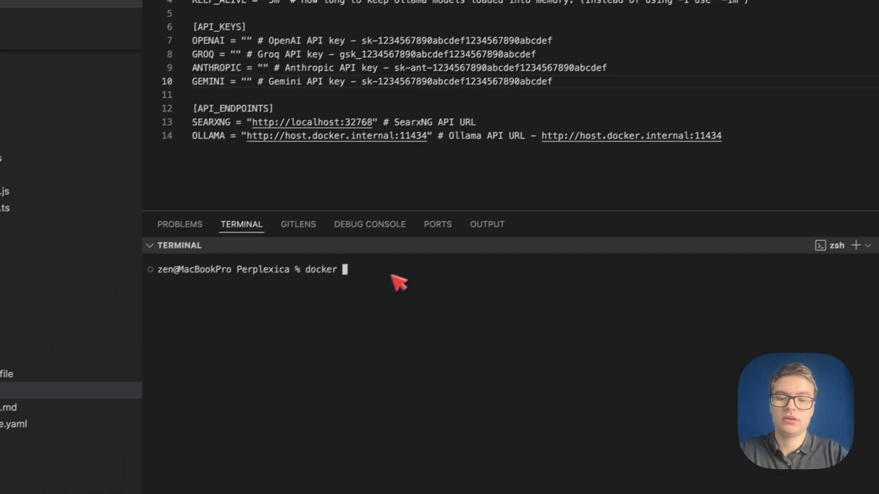
pyautogui.write('se up -d')
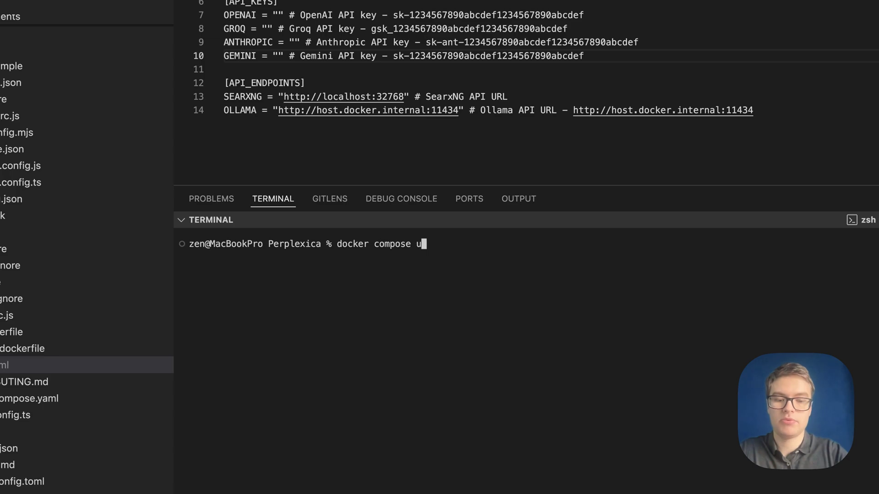
pyautogui.press('Return')
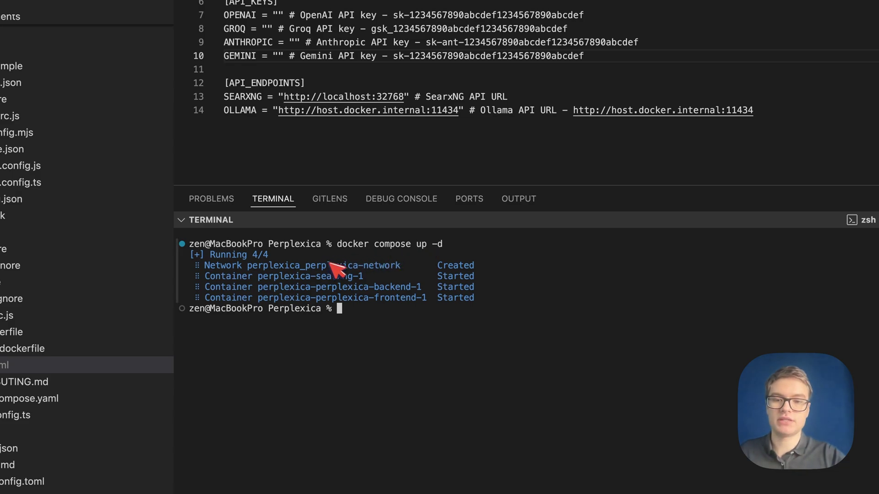
pyautogui.moveTo(427, 287)
pyautogui.mouseDown()
pyautogui.moveTo(371, 289)
pyautogui.moveTo(372, 299)
pyautogui.moveTo(427, 300)
pyautogui.mouseUp()
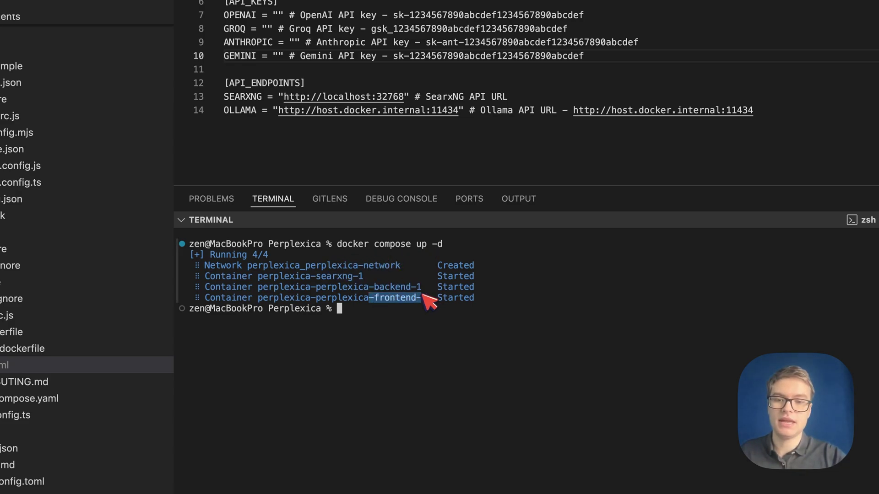
pyautogui.moveTo(317, 277); pyautogui.dragTo(354, 281)
pyautogui.click(360, 284)
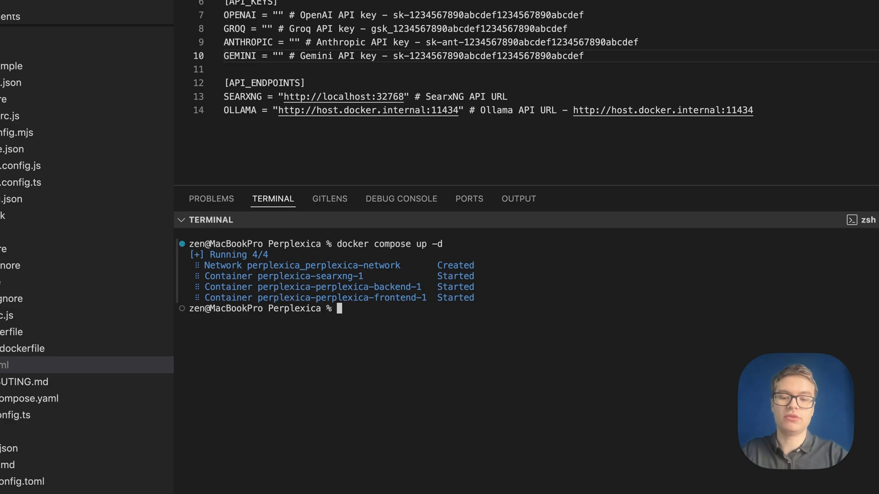
# - In Docker Desktop, open perplexica-frontend through its 3000:3000 port link
pyautogui.press('super+Tab')
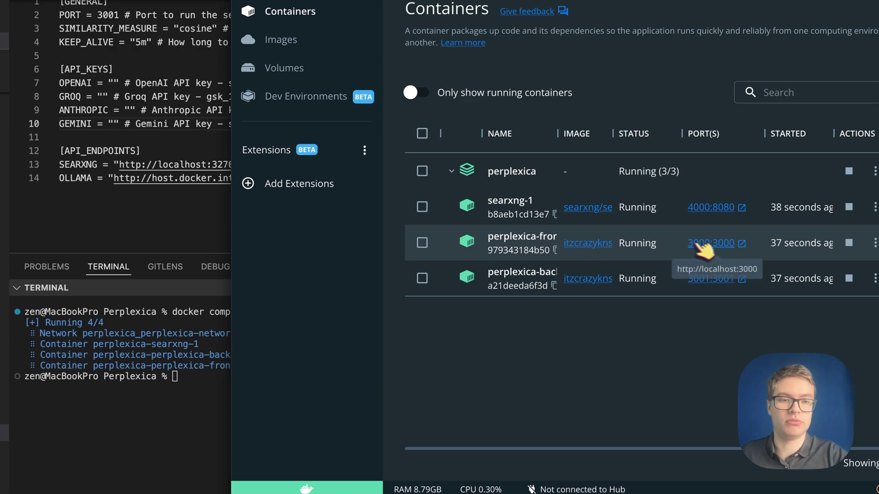
pyautogui.click(731, 248)
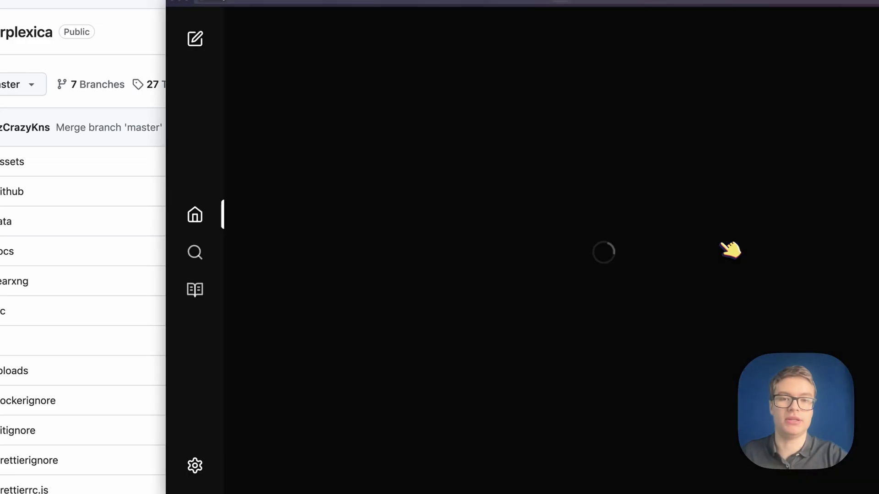
# - Maximize Perplexica and type 'What did NVIDIA announce at CES this year?' into the 'Ask anything...' box
pyautogui.click(197, 4)
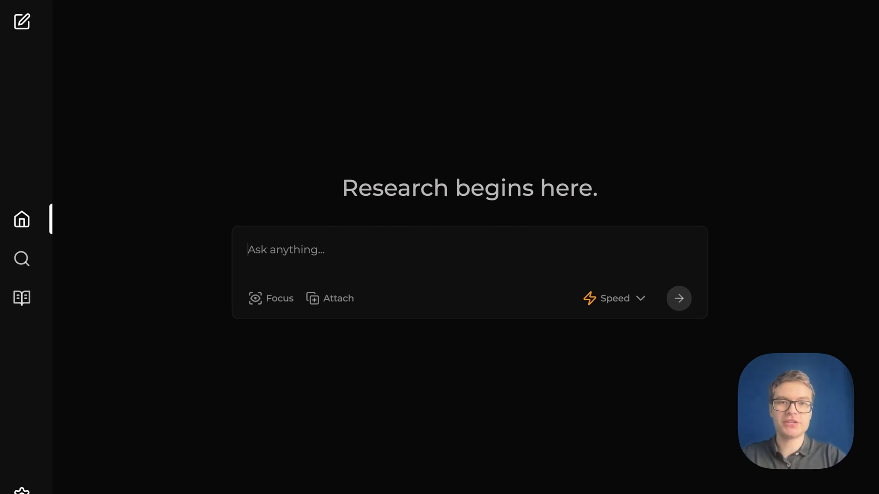
pyautogui.write('What did NVIDIA announce at CES this year?')
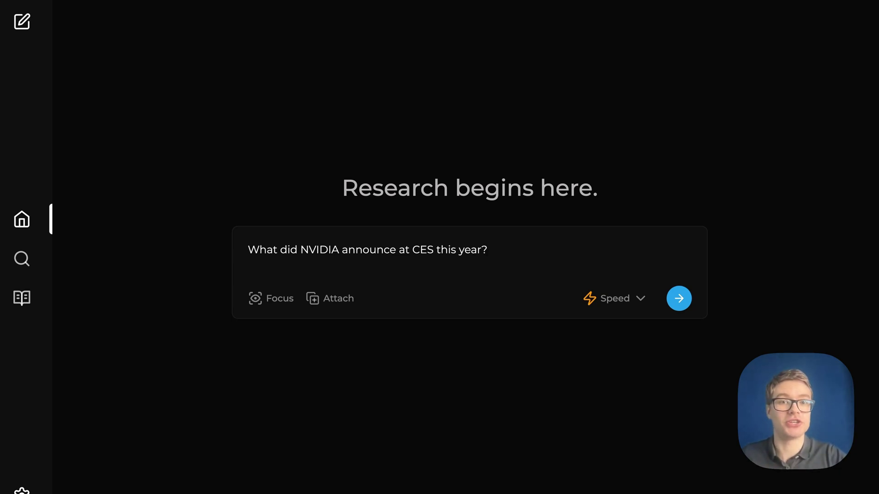
# - Submit the NVIDIA CES question and let the cited answer generate through to its Conclusion
pyautogui.press('Return')
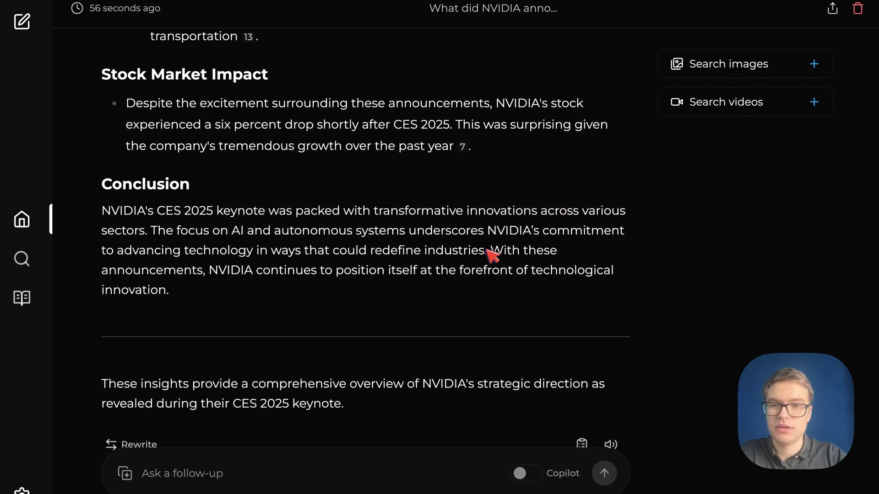
# - Scroll back up through the answer and highlight the 32GB VRAM claim in the Cosmos paragraph
pyautogui.scroll(10, 493, 255)
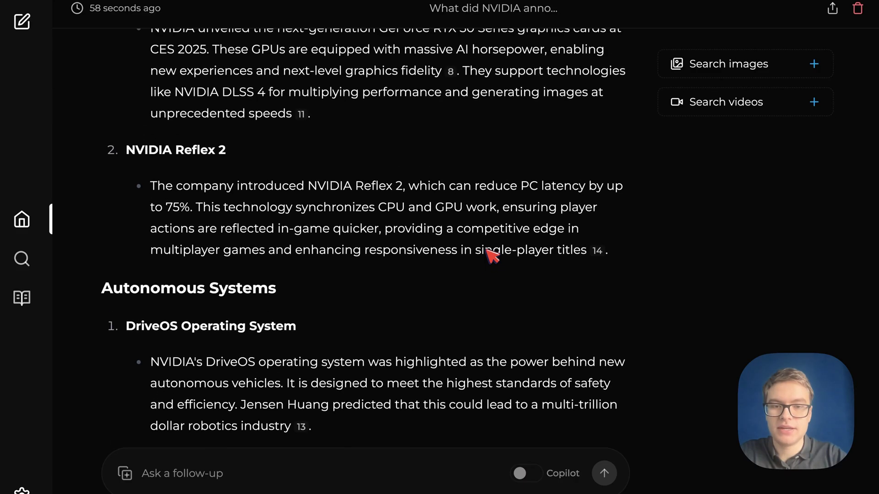
pyautogui.scroll(3, 493, 256)
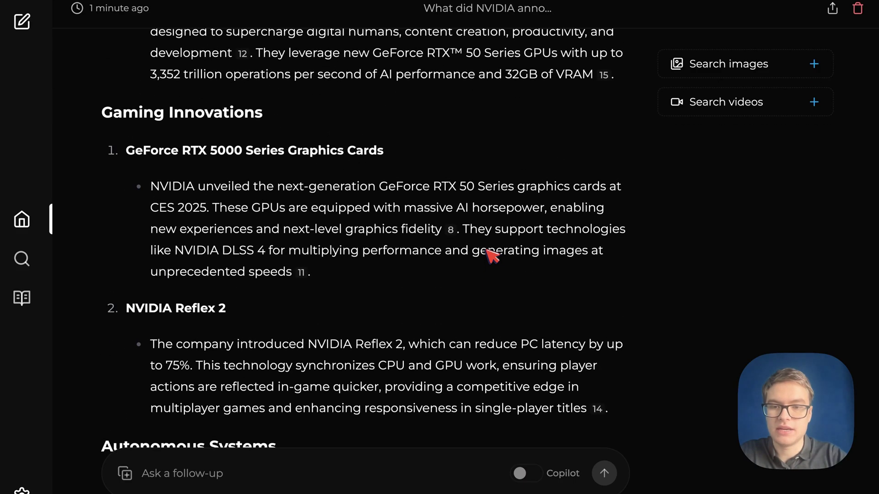
pyautogui.scroll(7, 492, 256)
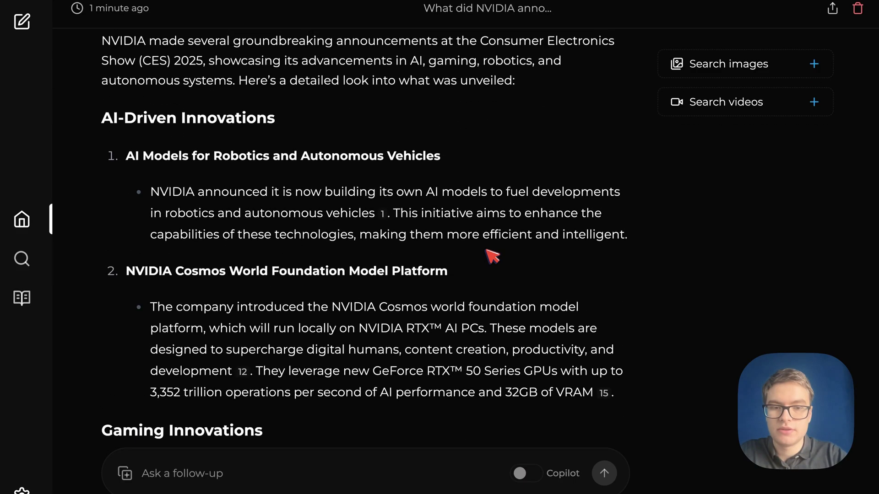
pyautogui.scroll(-20, 492, 255)
pyautogui.scroll(14, 492, 256)
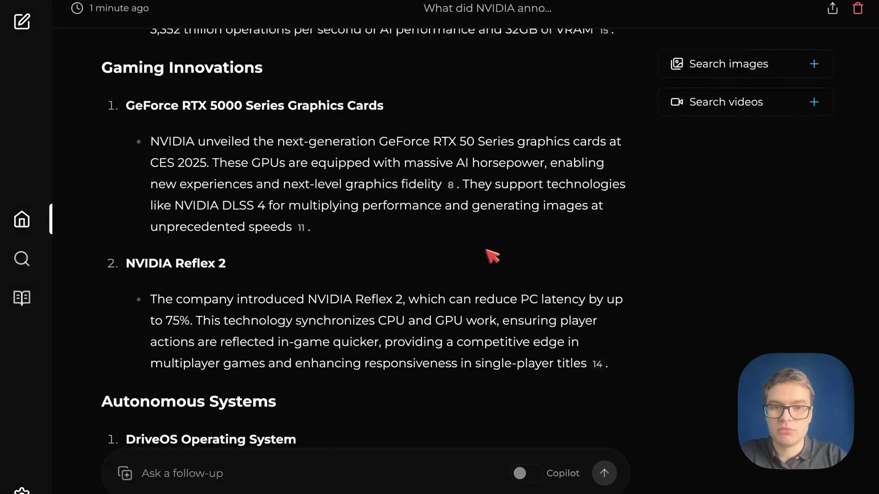
pyautogui.scroll(1, 492, 256)
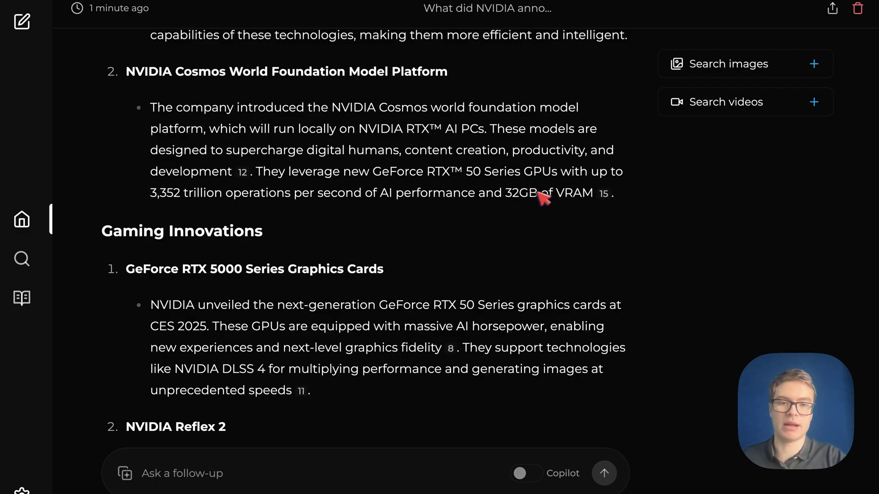
pyautogui.moveTo(507, 194); pyautogui.dragTo(538, 195)
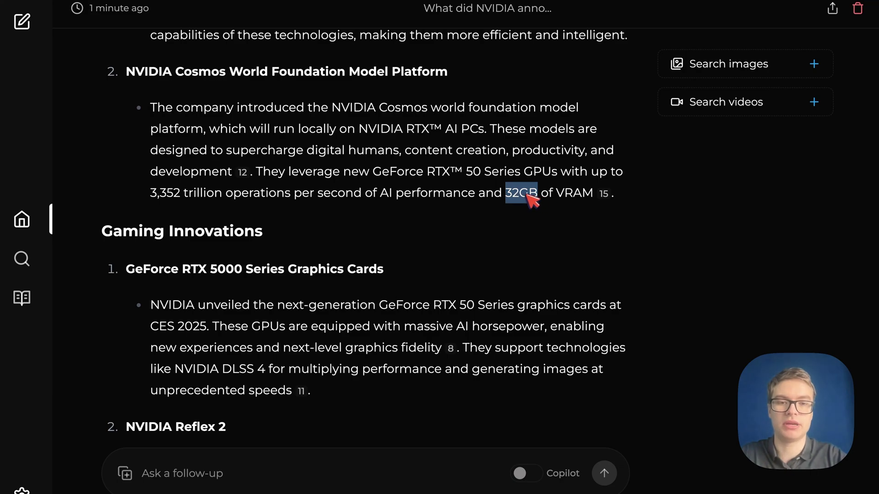
# - Open the cited NVIDIA press release, reject optional cookies, find '32GB of VRAM', then return to Perplexica
pyautogui.click(607, 193)
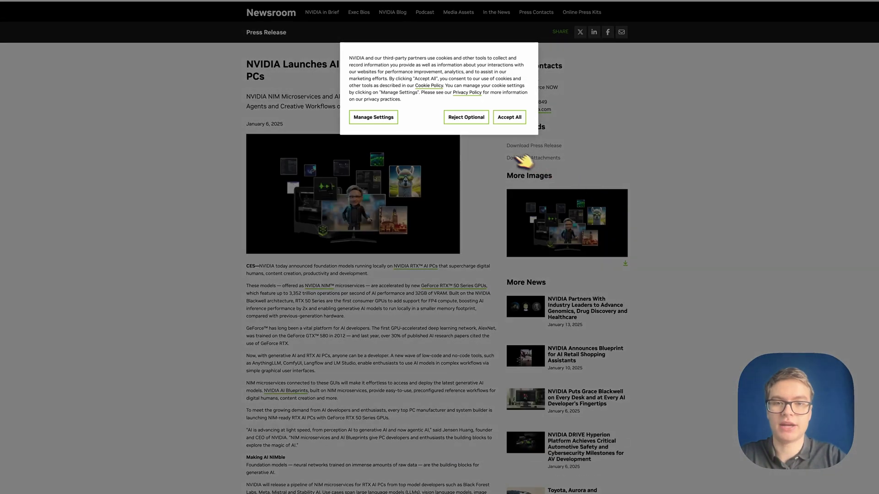
pyautogui.click(465, 120)
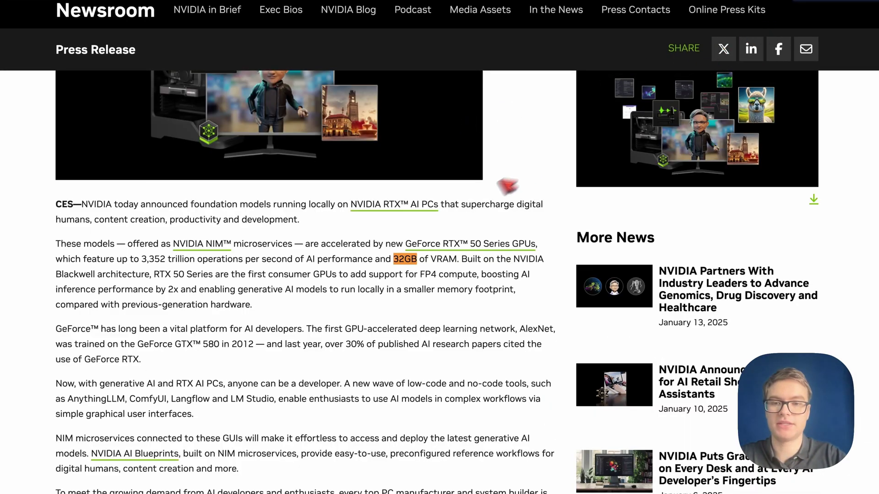
pyautogui.moveTo(392, 259); pyautogui.dragTo(458, 259)
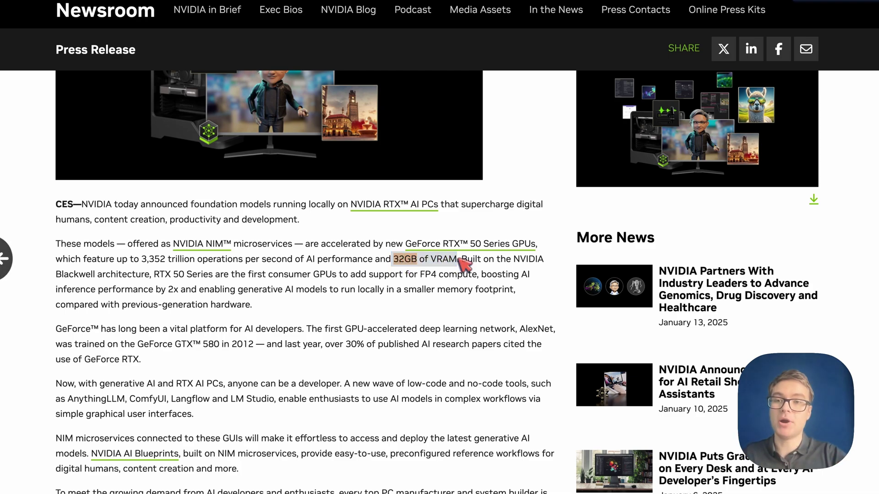
pyautogui.hotkey('alt', 'Tab')
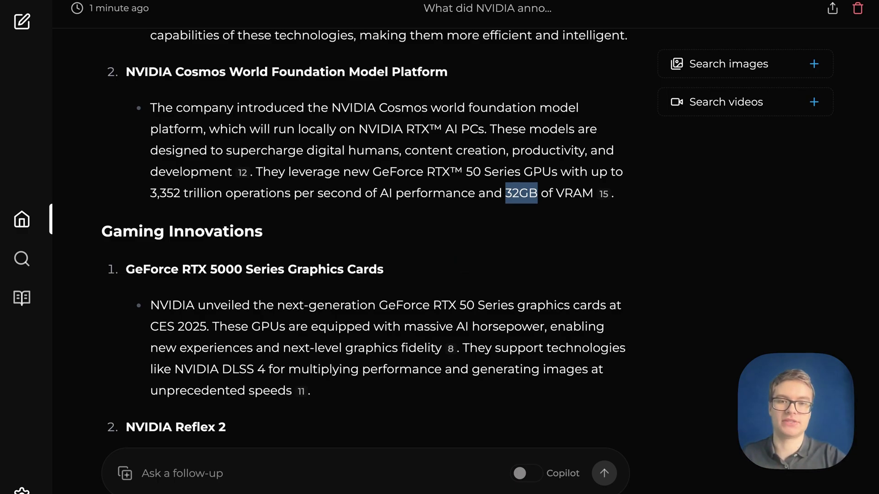
# - Search Google for the same NVIDIA CES question, copied from Perplexica's title
pyautogui.scroll(15, 541, 87)
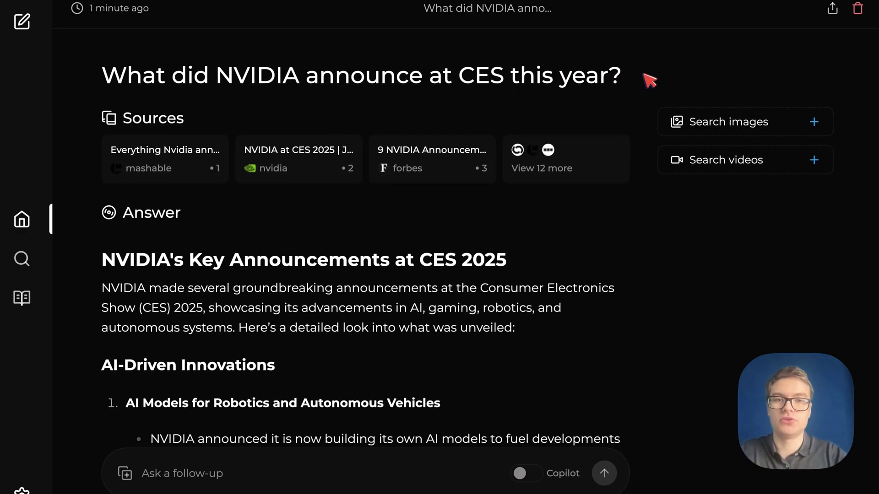
pyautogui.moveTo(647, 79); pyautogui.dragTo(117, 78)
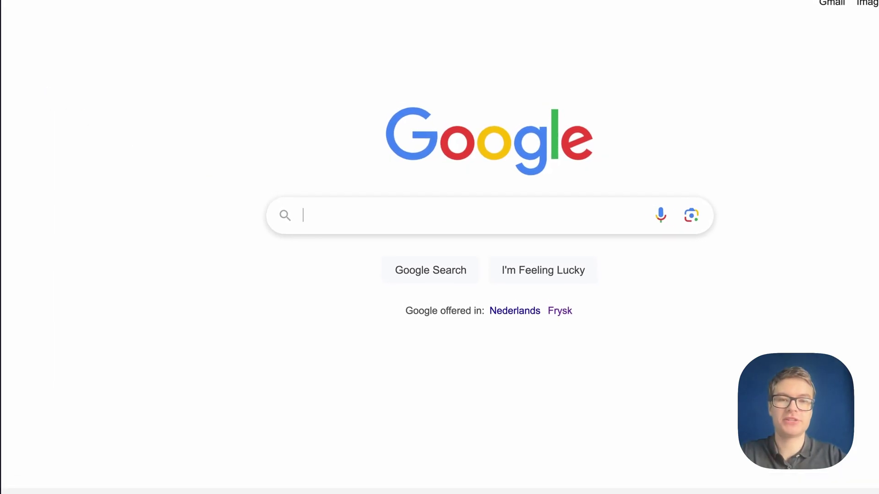
pyautogui.write('What did NVIDIA announce at CES this year?')
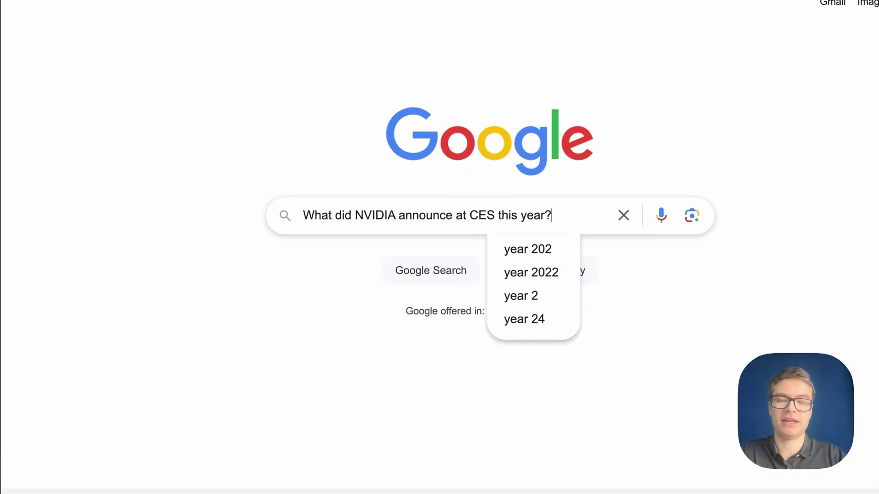
pyautogui.press('Return')
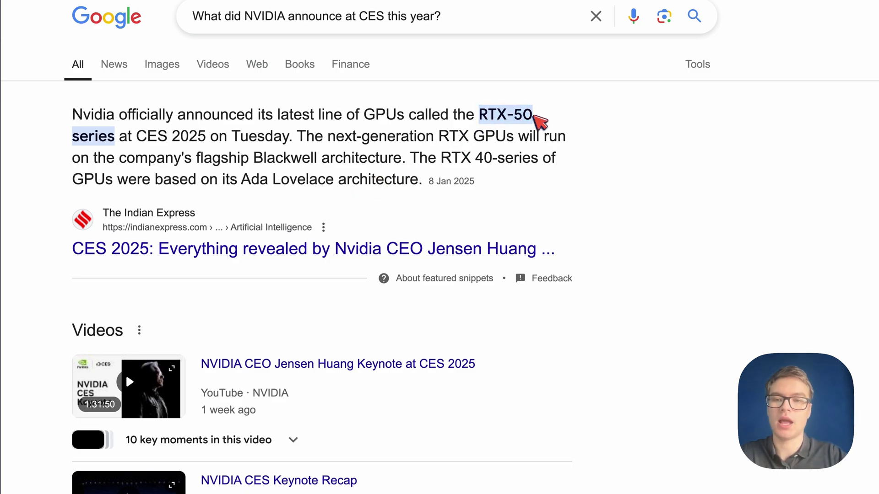
# - Scroll through the Google results, led by the RTX-50 series snippet
pyautogui.scroll(-1, 540, 122)
pyautogui.scroll(-20, 540, 122)
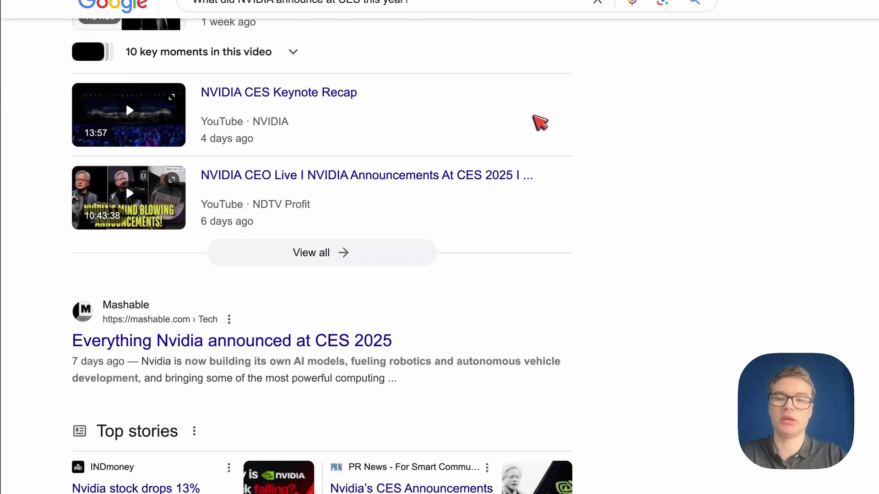
pyautogui.scroll(-5, 541, 121)
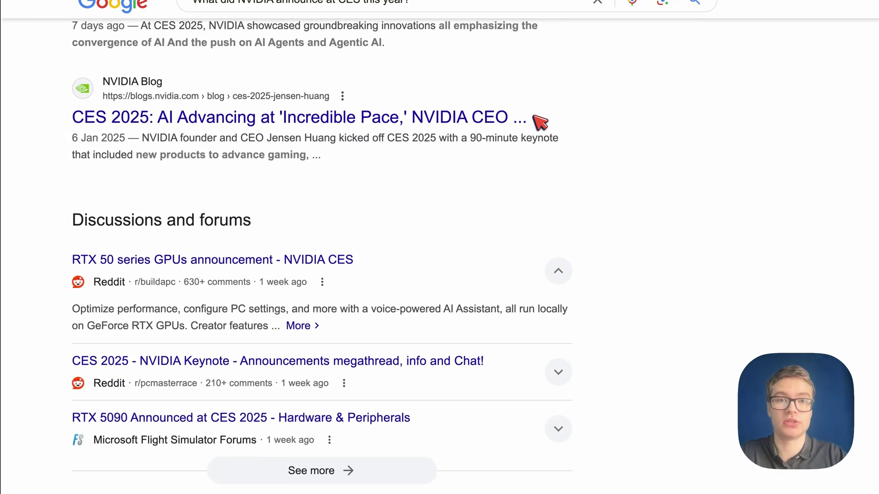
pyautogui.press('super+Tab')
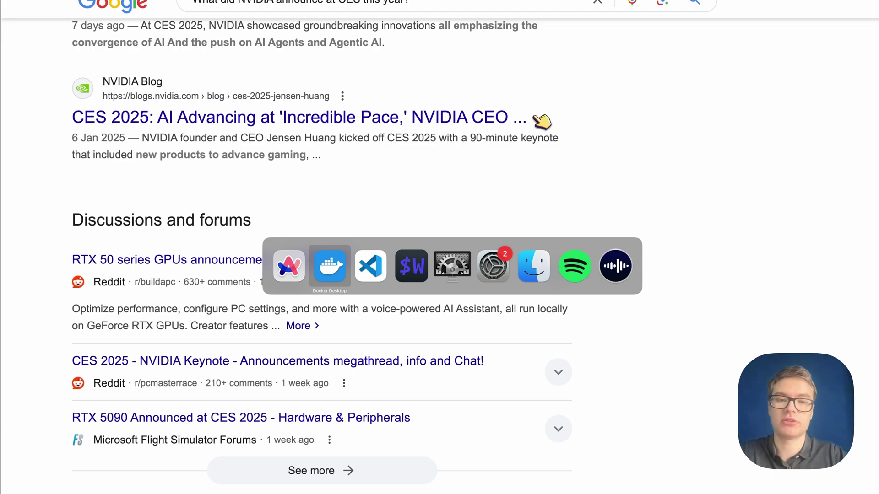
pyautogui.click(287, 276)
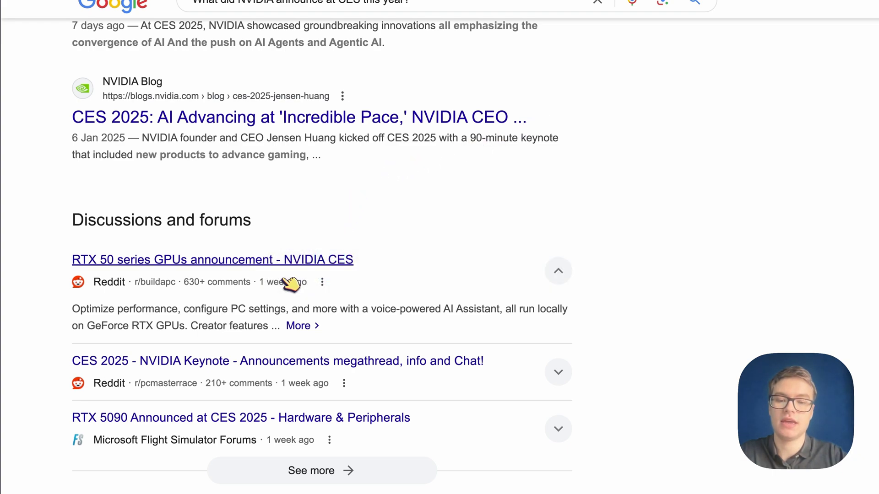
# - Back in Perplexica, scroll the NVIDIA CES answer down to its Conclusion section
pyautogui.press('super+Tab')
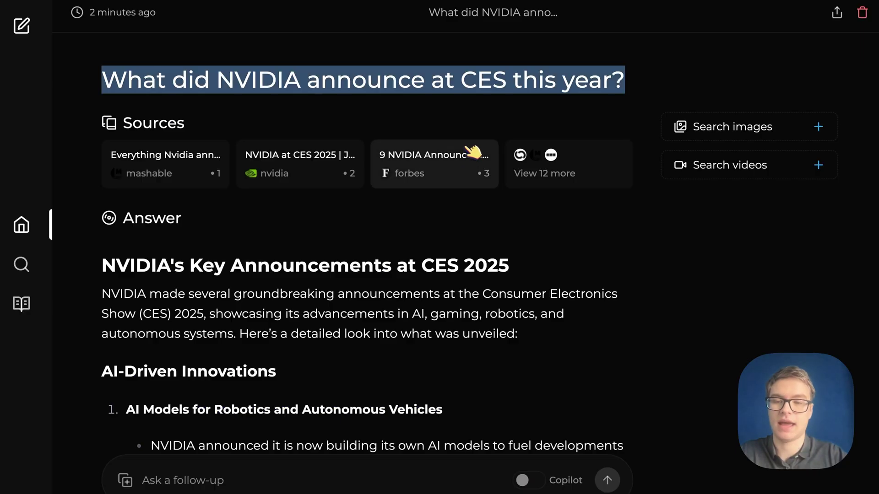
pyautogui.scroll(-2, 473, 151)
pyautogui.scroll(-15, 473, 150)
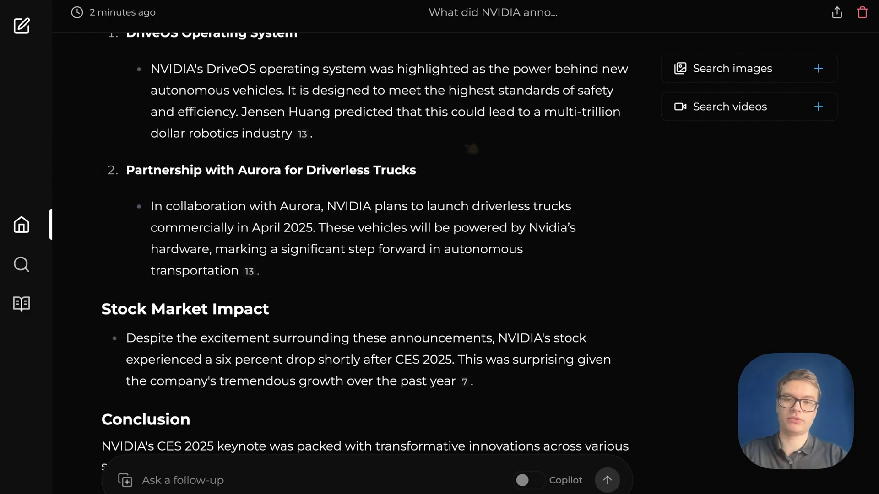
pyautogui.scroll(-5, 473, 150)
pyautogui.scroll(-2, 473, 149)
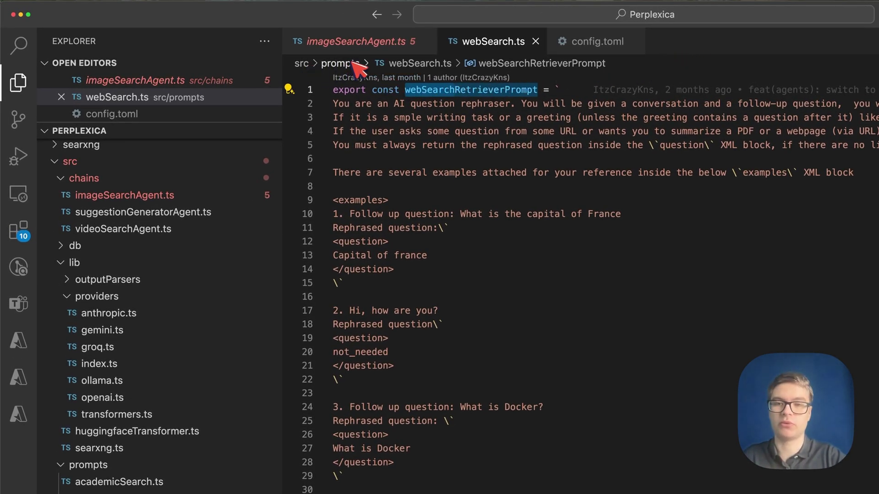
# - Review the webSearch.ts prompt, then highlight the 'google images' engine in imageSearchAgent.ts
pyautogui.scroll(-5, 487, 314)
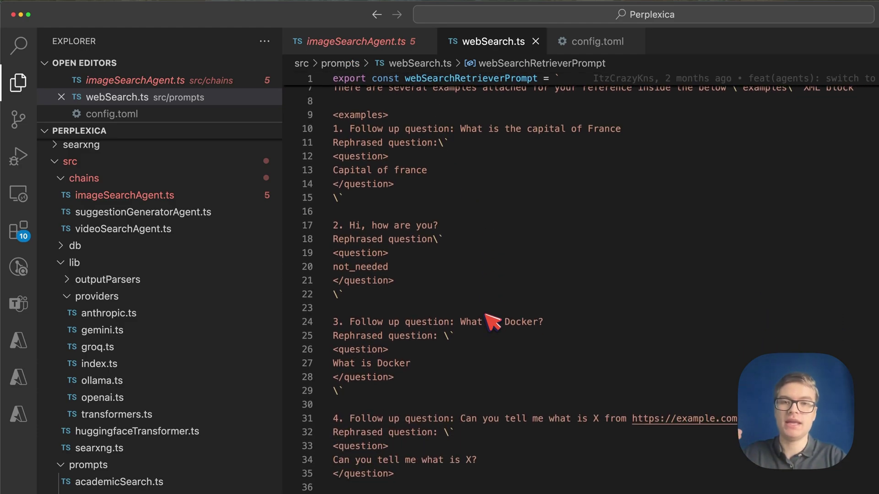
pyautogui.scroll(-6, 486, 314)
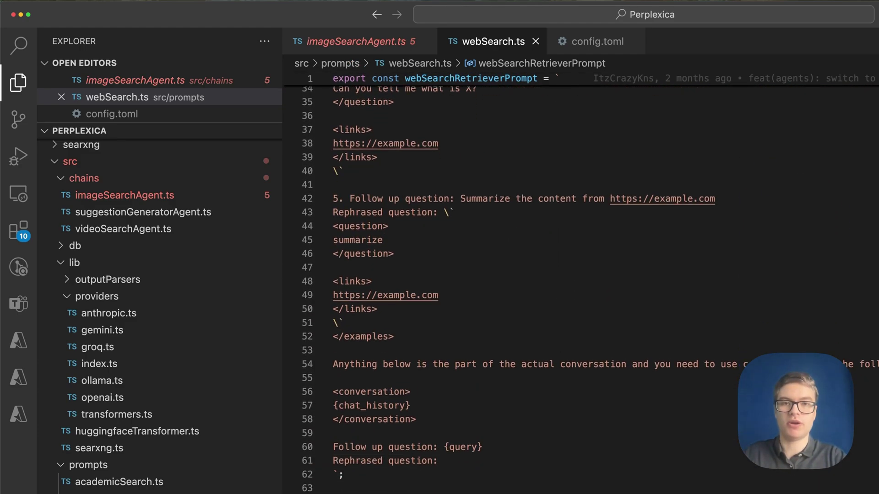
pyautogui.scroll(-1, 486, 314)
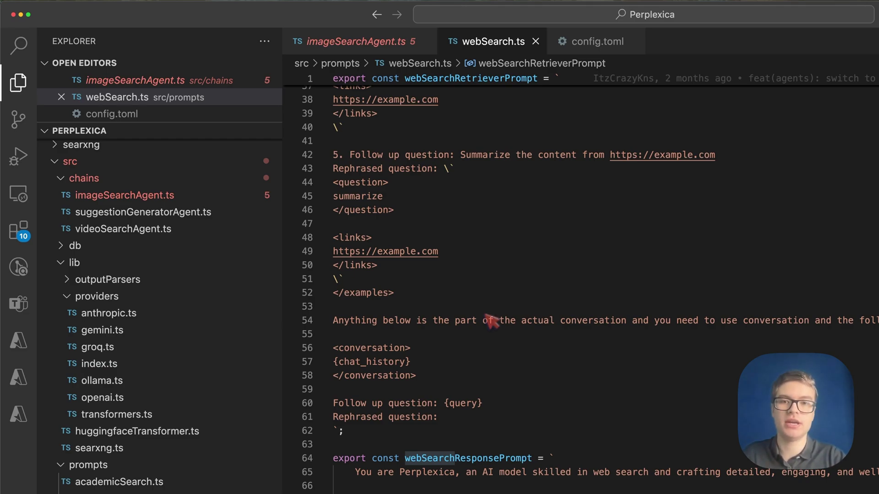
pyautogui.click(370, 44)
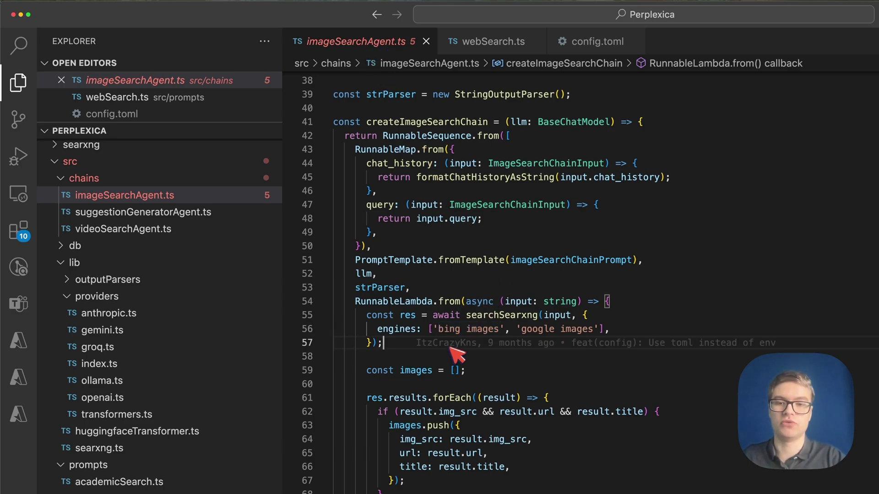
pyautogui.moveTo(517, 330); pyautogui.dragTo(595, 331)
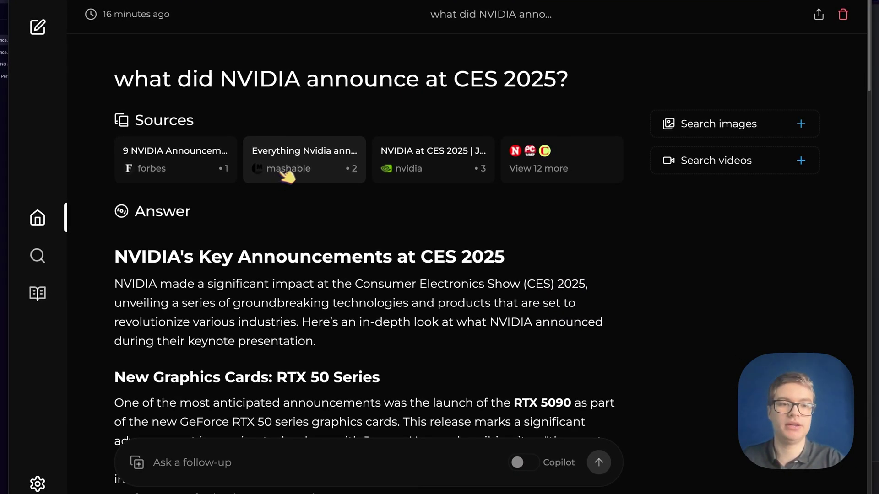
# - Load image results for Perplexica's NVIDIA CES 2025 answer
pyautogui.click(731, 130)
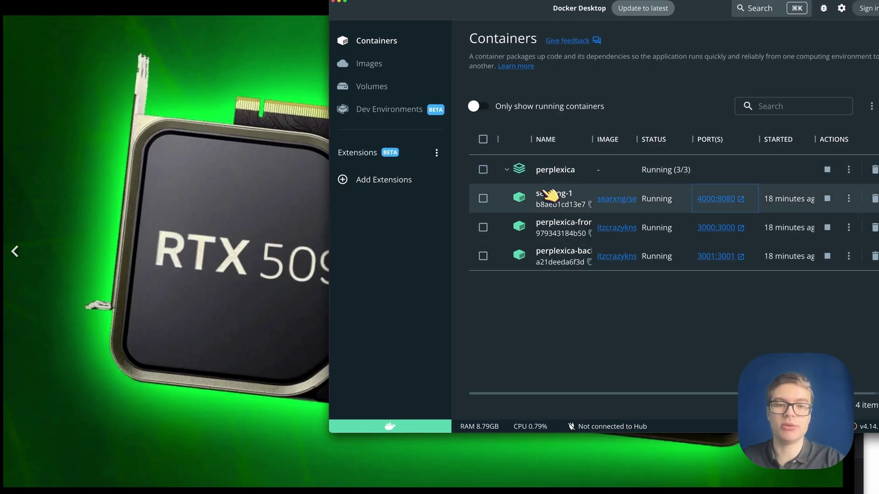
# - Open the local SearXNG page through the searxng container's 4000:8080 port in Docker Desktop
pyautogui.click(719, 199)
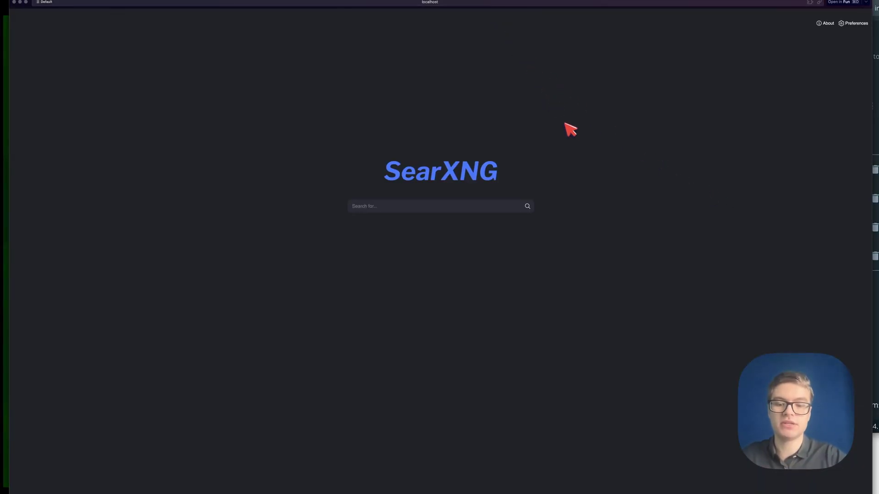
# - Zoom the SearXNG page and search for 'NVIDIA CES 2025'
pyautogui.press('super+equal')
pyautogui.press('super+equal')
pyautogui.press('super+equal')
pyautogui.press('super+equal')
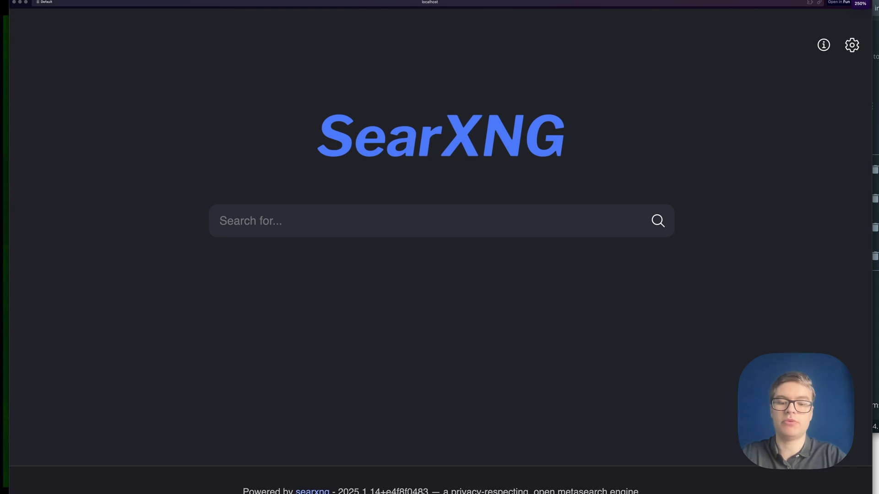
pyautogui.write('NVIDIA CES')
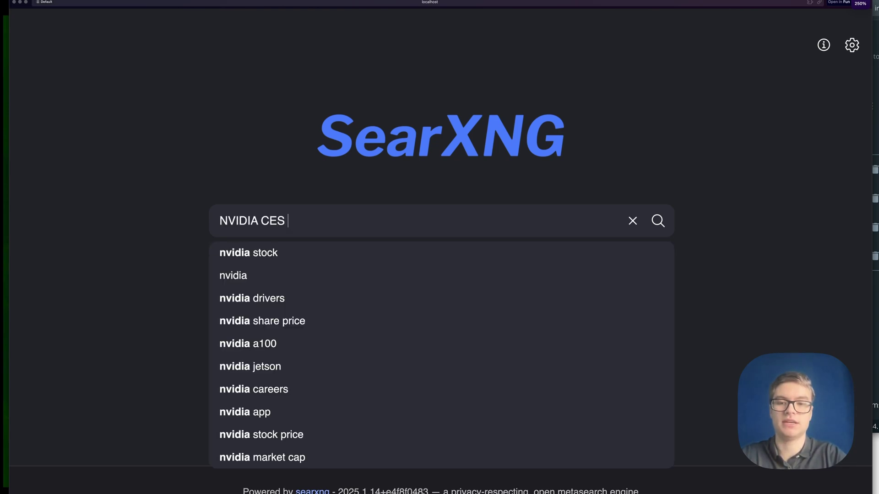
pyautogui.write(' 2025')
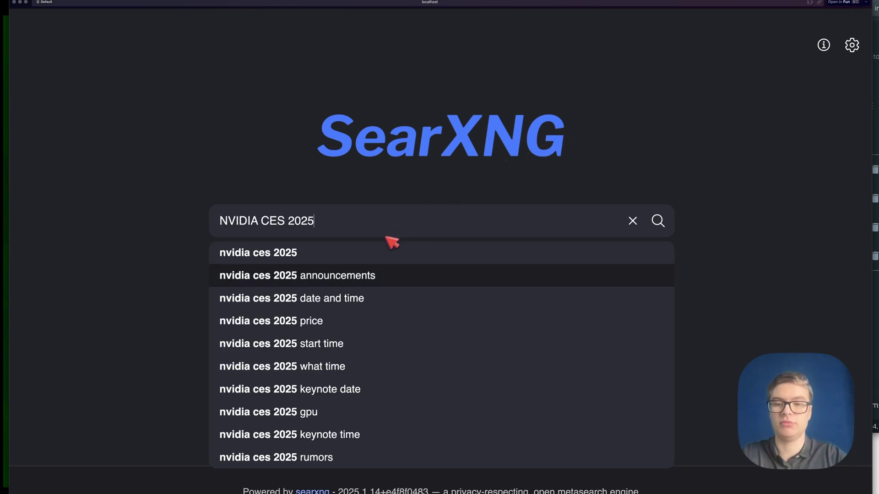
pyautogui.click(672, 222)
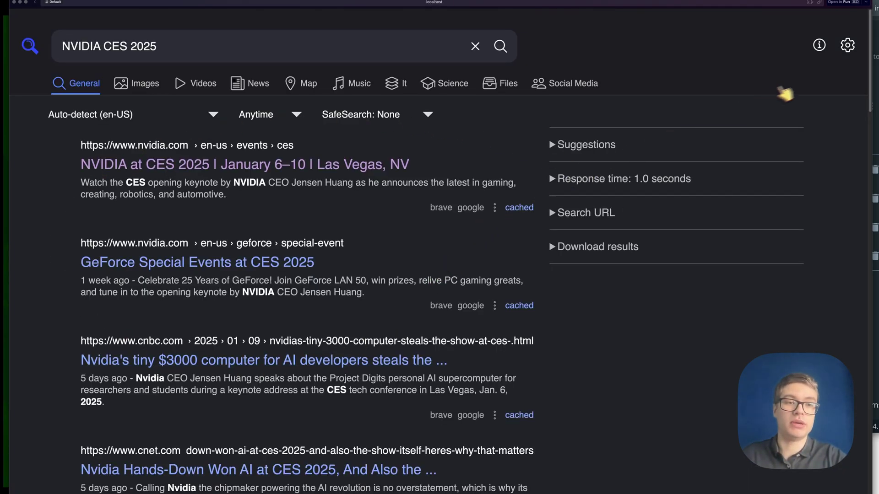
# - Show the Engines preferences in SearXNG, down to the web engines and duckduckgo's info card
pyautogui.click(848, 45)
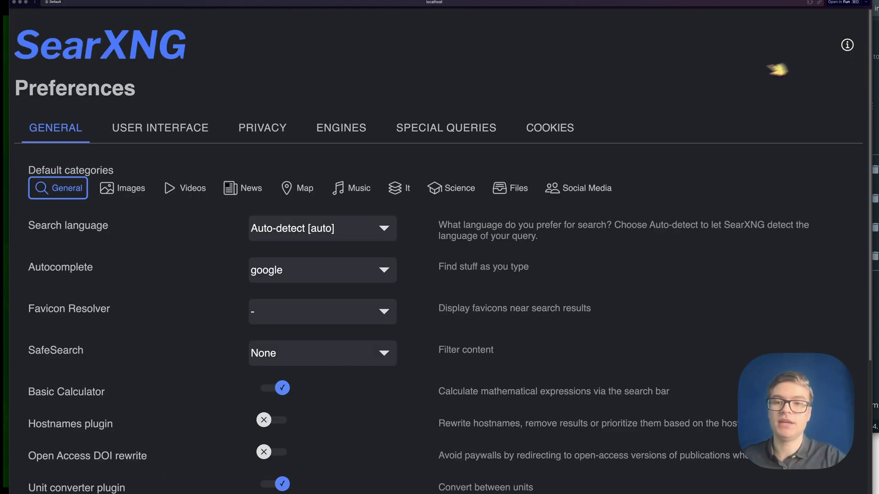
pyautogui.click(363, 137)
pyautogui.scroll(-8, 363, 136)
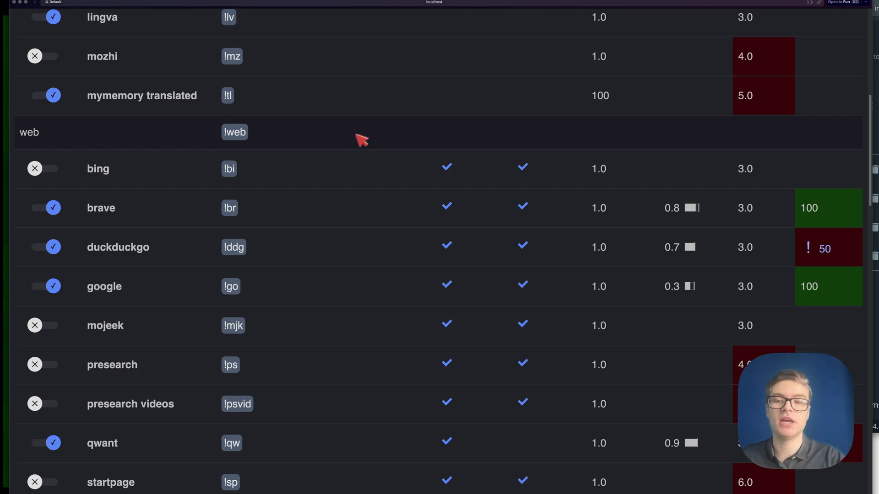
pyautogui.moveTo(101, 259)
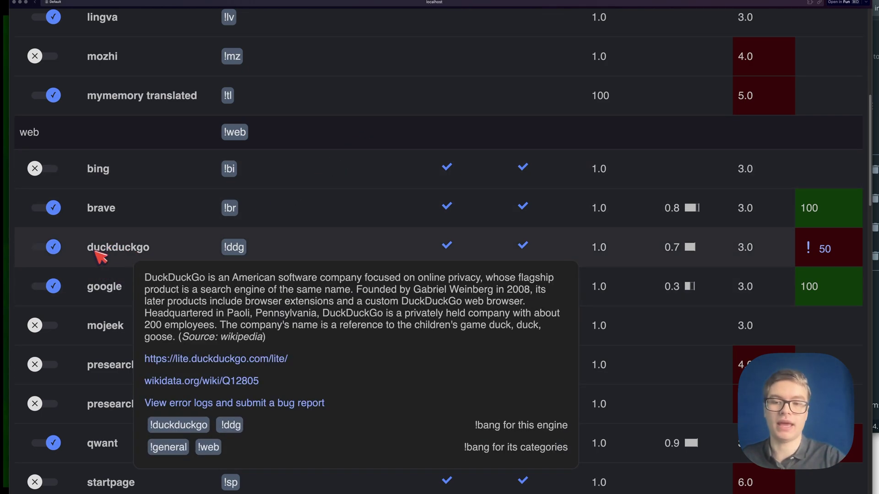